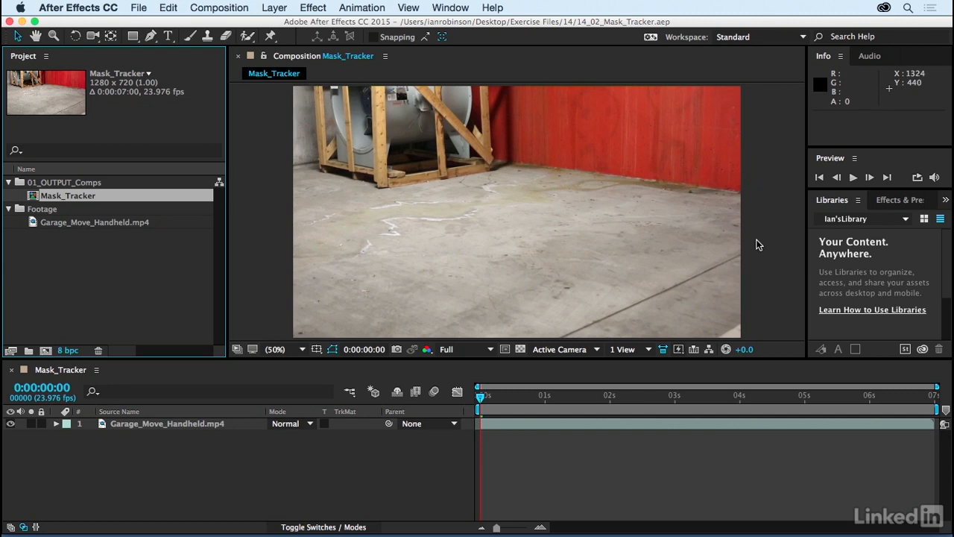
At 0:00:01:13, draw a closed 10-point Pen mask on Garage_Move_Handheld.mp4 around the red wall's right portion, following just above its floor edge
drag(478, 398, 581, 395)
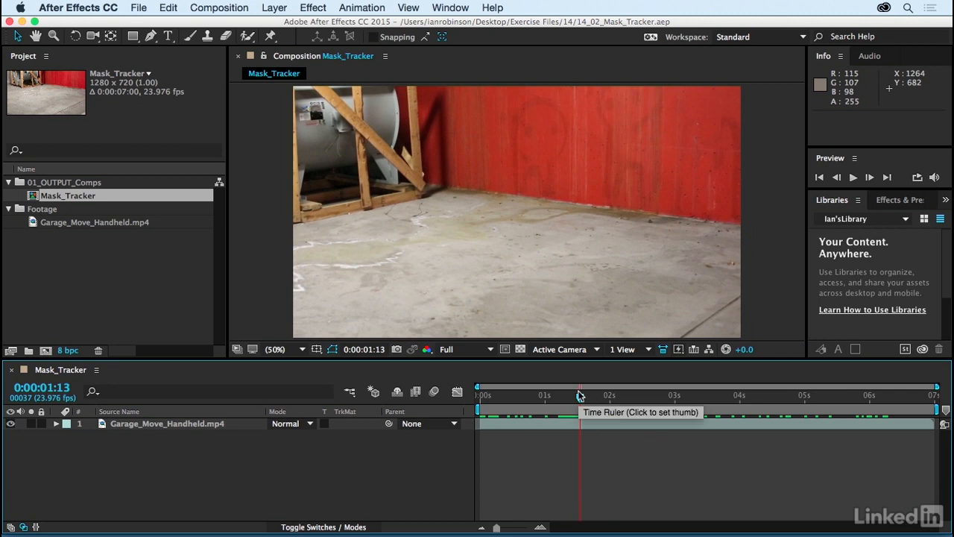
click(171, 423)
click(151, 36)
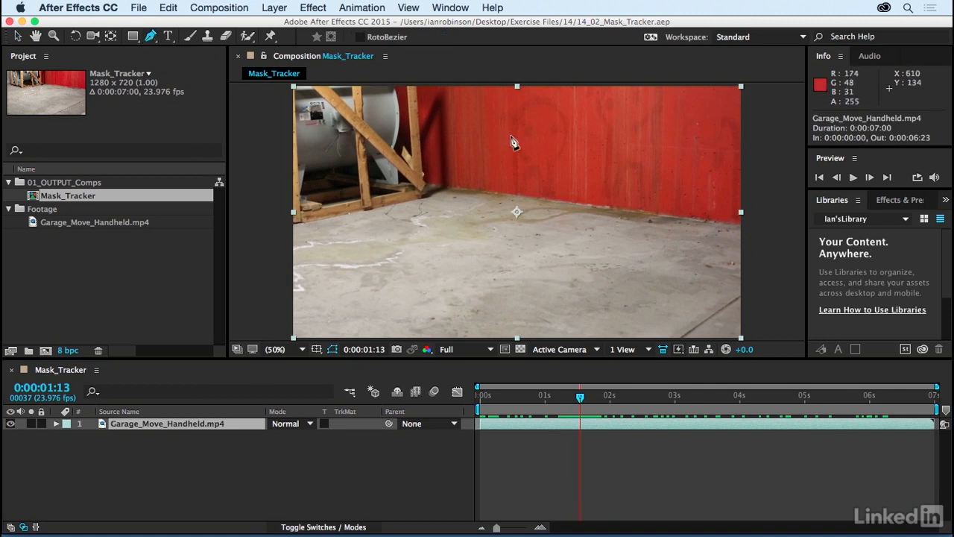
click(504, 88)
click(503, 182)
click(529, 186)
click(556, 194)
click(593, 196)
click(634, 204)
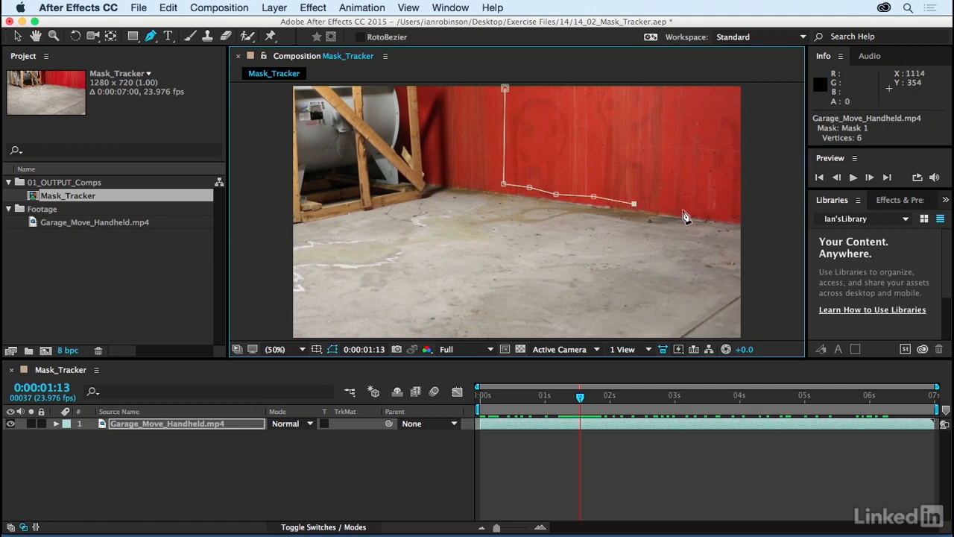
click(666, 206)
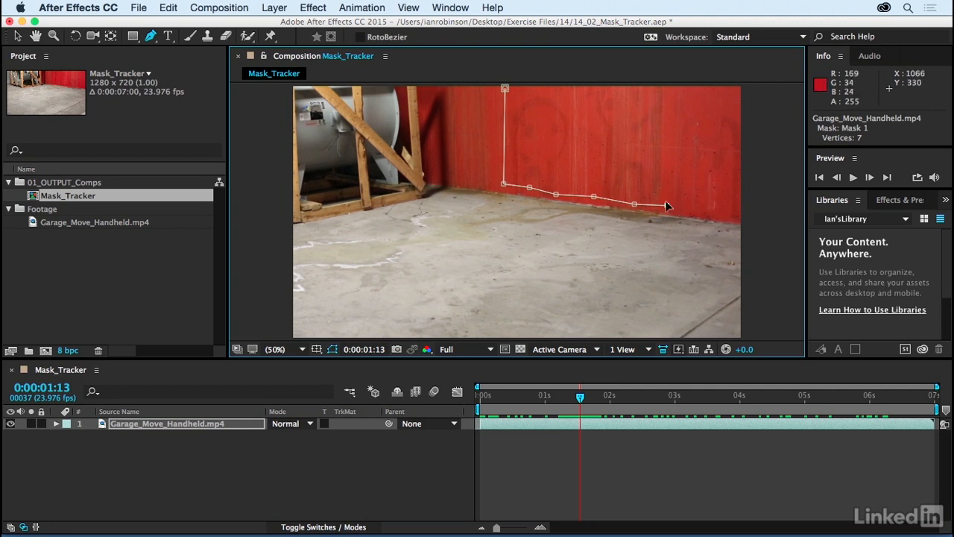
click(717, 212)
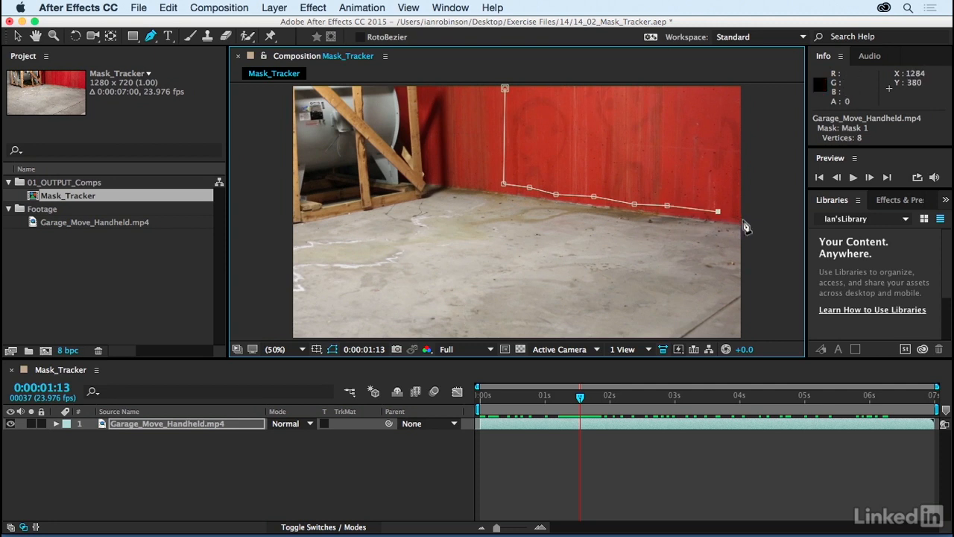
click(745, 86)
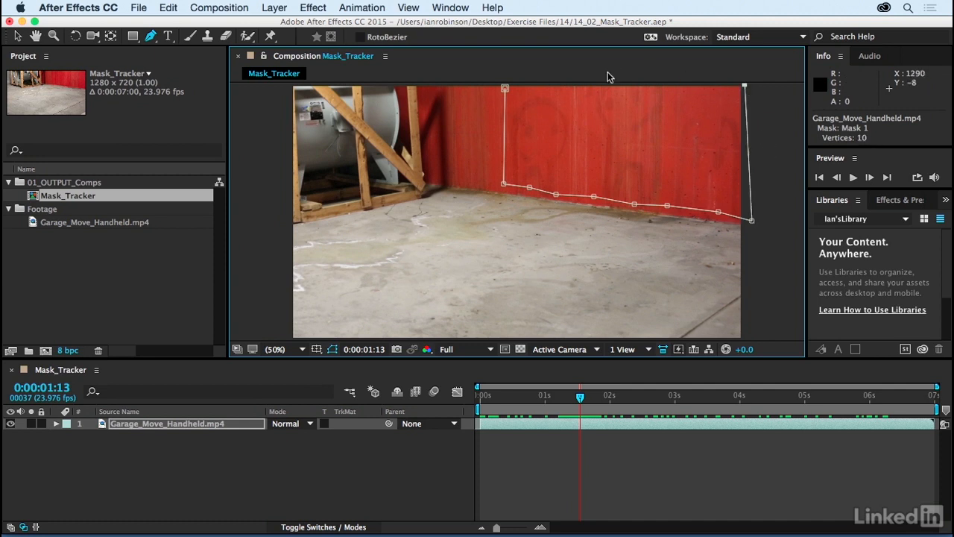
click(505, 88)
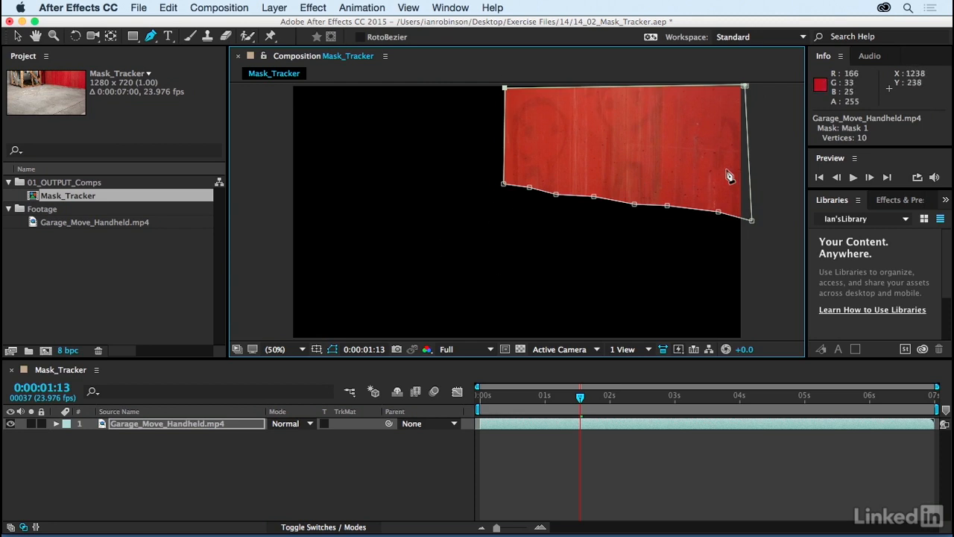
Reveal the layer's mask path and set Mask 1's mode to None
key(m)
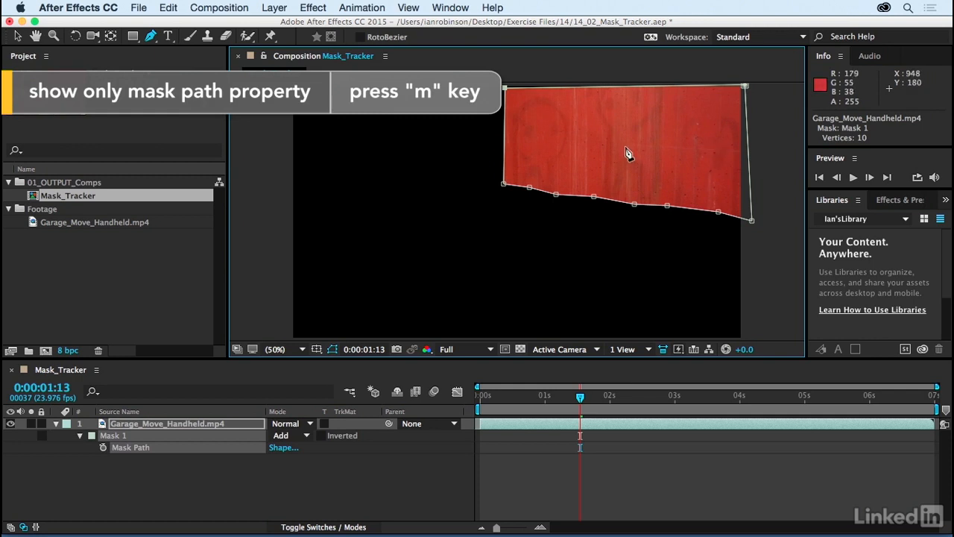
click(297, 436)
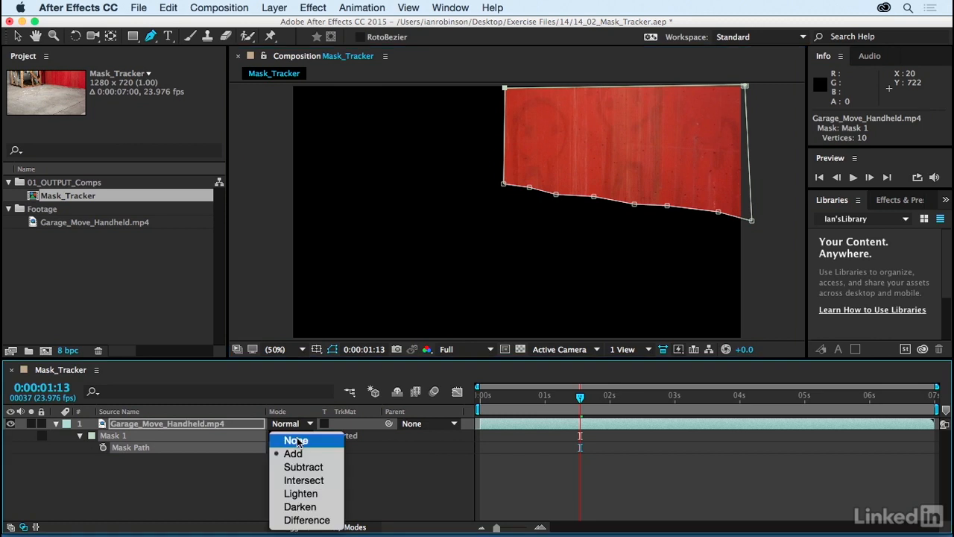
click(296, 437)
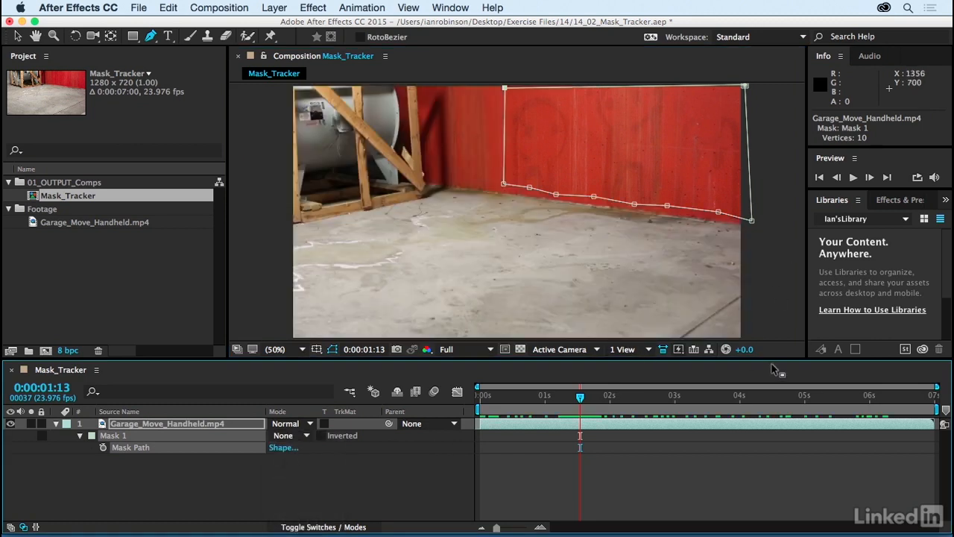
Open the Tracker and track Mask 1 forward from 0:00:01:13 to the end of the clip using position, scale and rotation
click(19, 35)
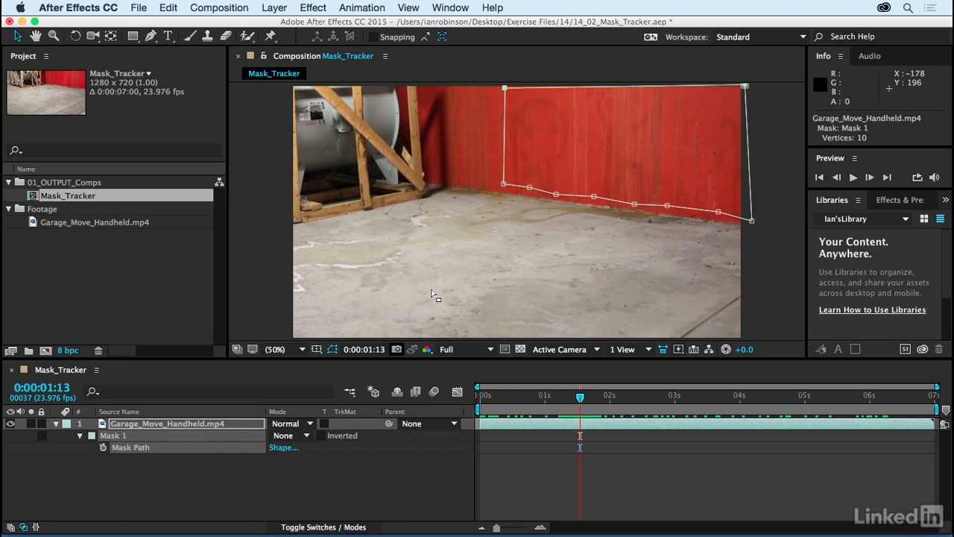
click(449, 7)
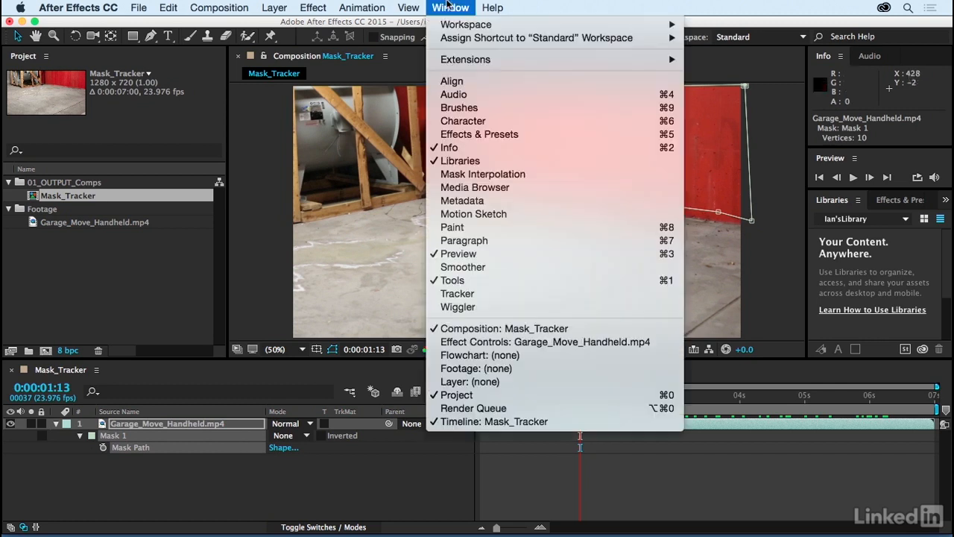
click(459, 293)
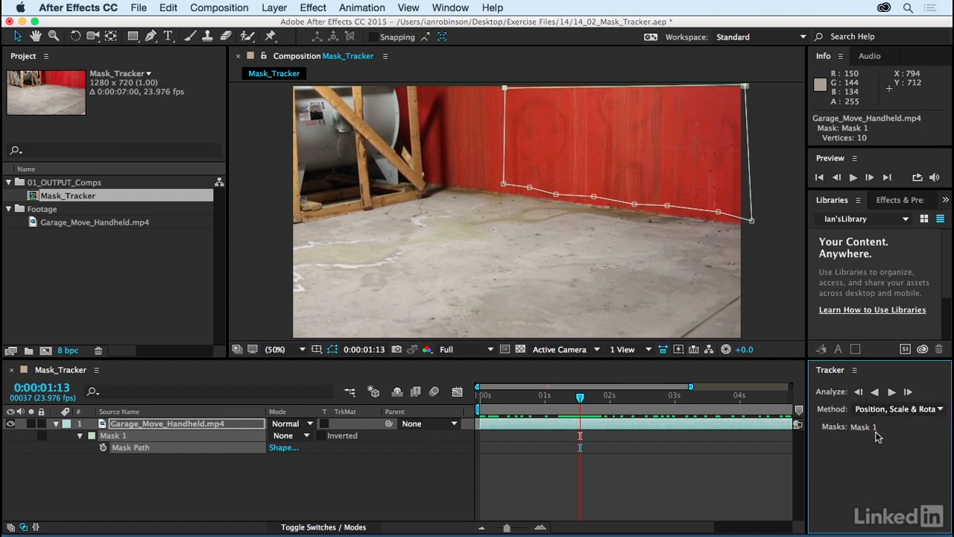
click(892, 392)
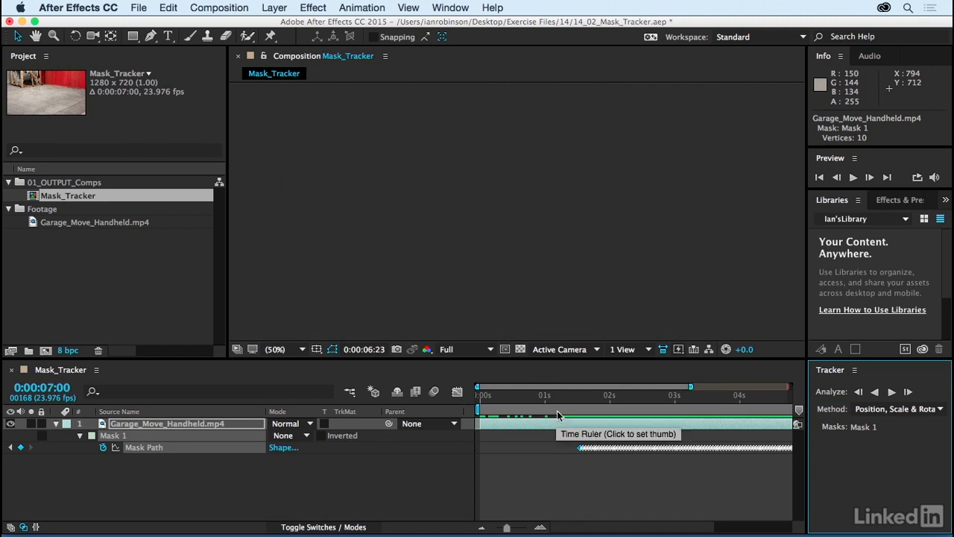
Return to the first mask path keyframe at 0:00:01:13 and track Mask 1 backward to the start of the composition
mouse_move(566, 401)
mouse_down()
mouse_move(588, 401)
mouse_move(571, 401)
mouse_up()
key(k)
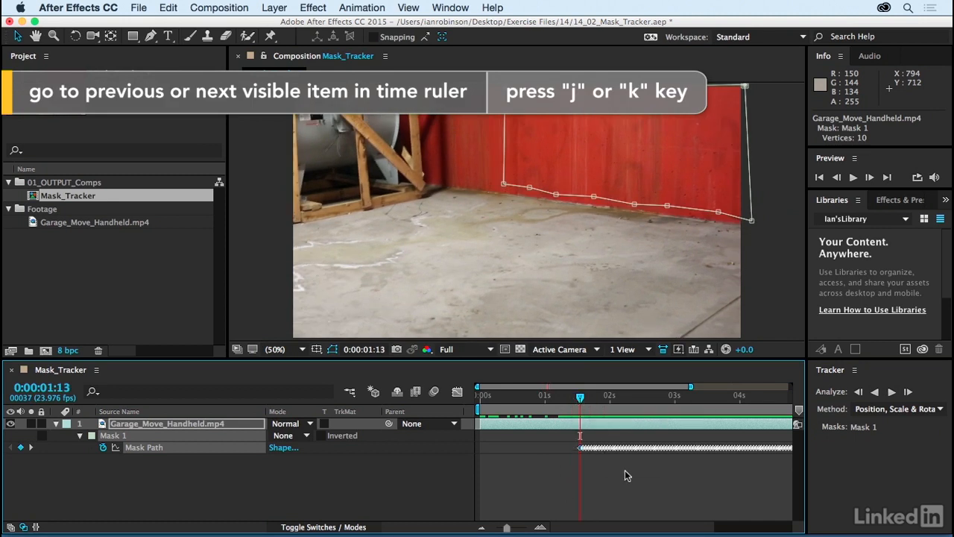
click(874, 391)
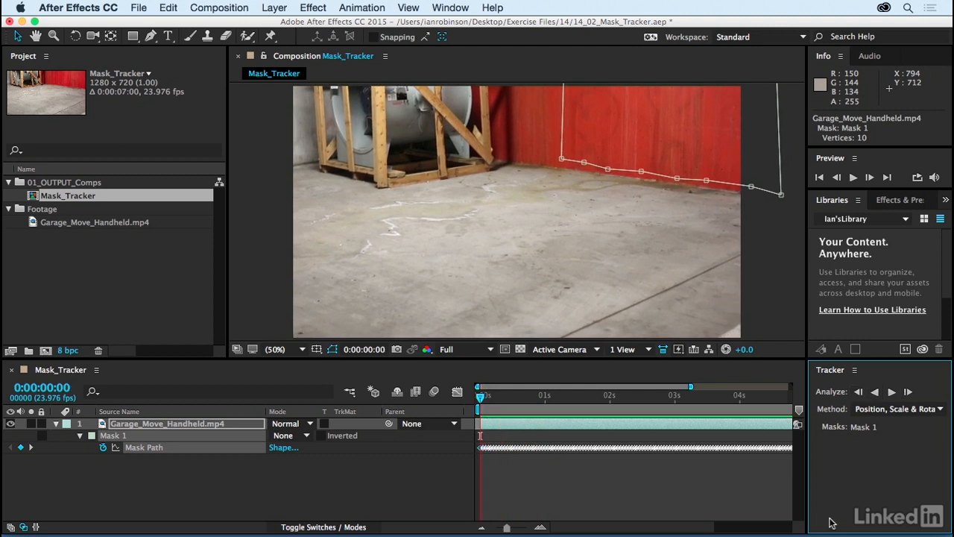
drag(484, 399, 462, 414)
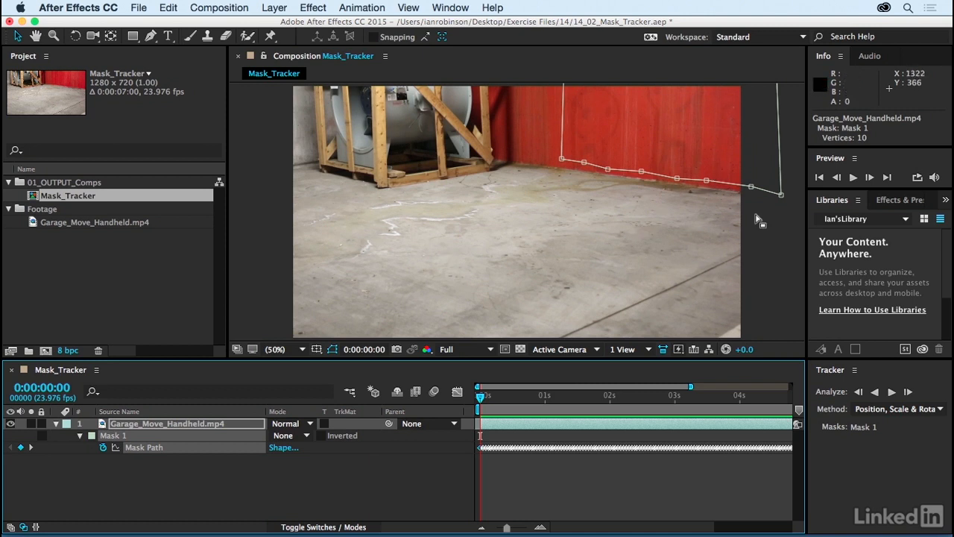
Apply Fast Blur to the Garage_Move_Handheld.mp4 layer with Vertical blur dimensions and a blurriness of 53
click(195, 424)
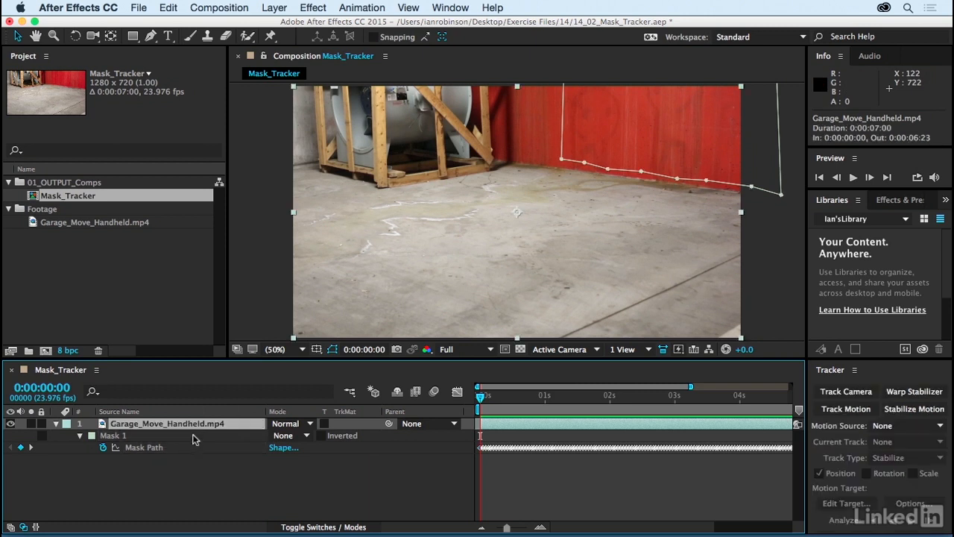
click(315, 8)
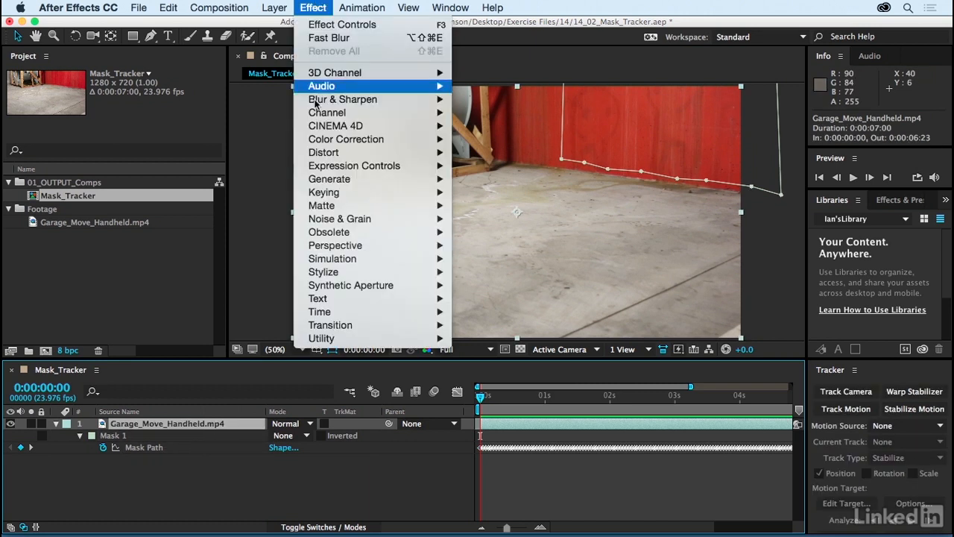
mouse_move(317, 102)
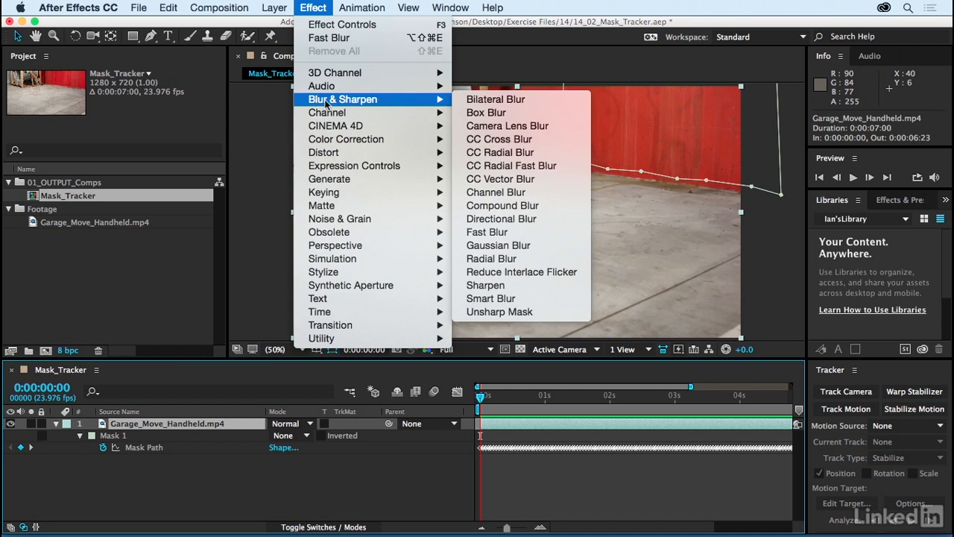
click(492, 232)
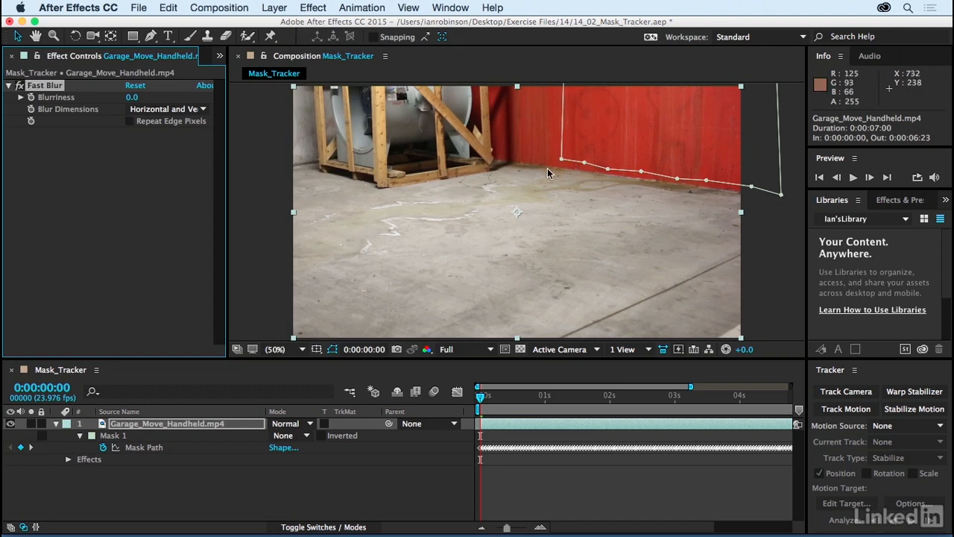
click(168, 111)
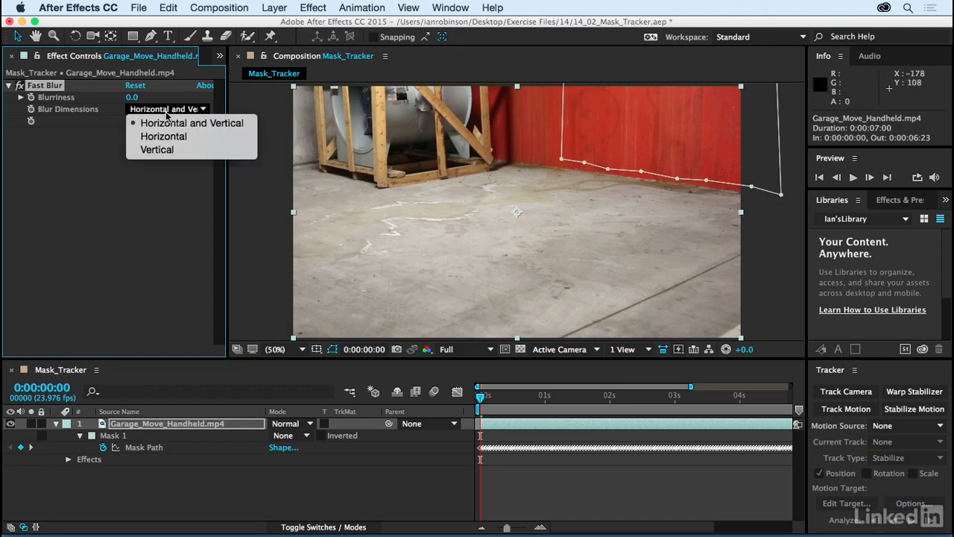
click(168, 155)
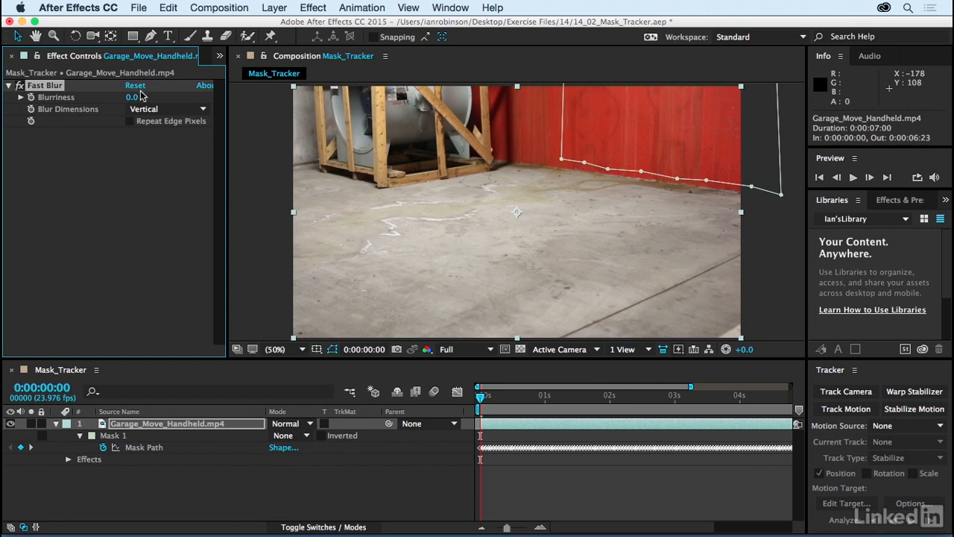
drag(131, 99, 160, 91)
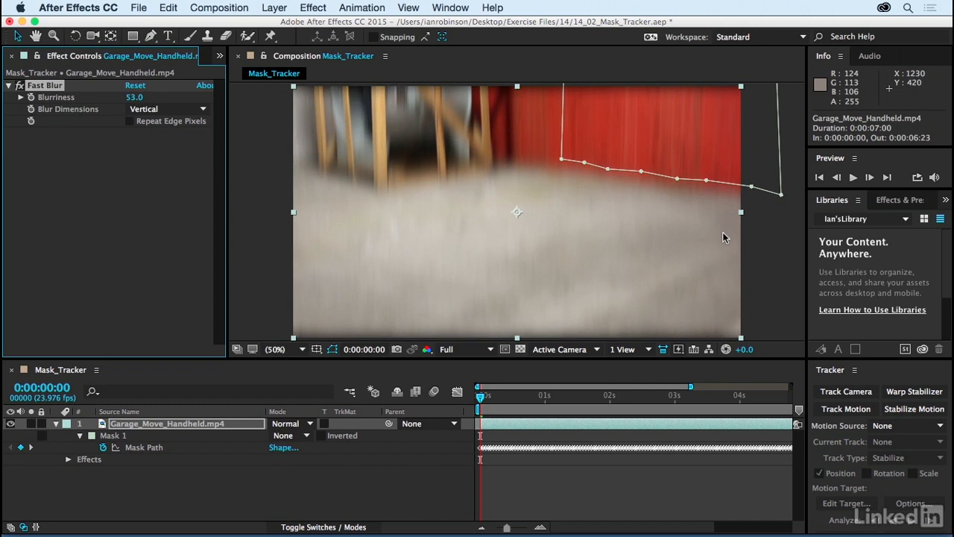
Set Mask 1's mode to Add and place a second copy of Garage_Move_Handheld.mp4 beneath the masked layer
click(296, 438)
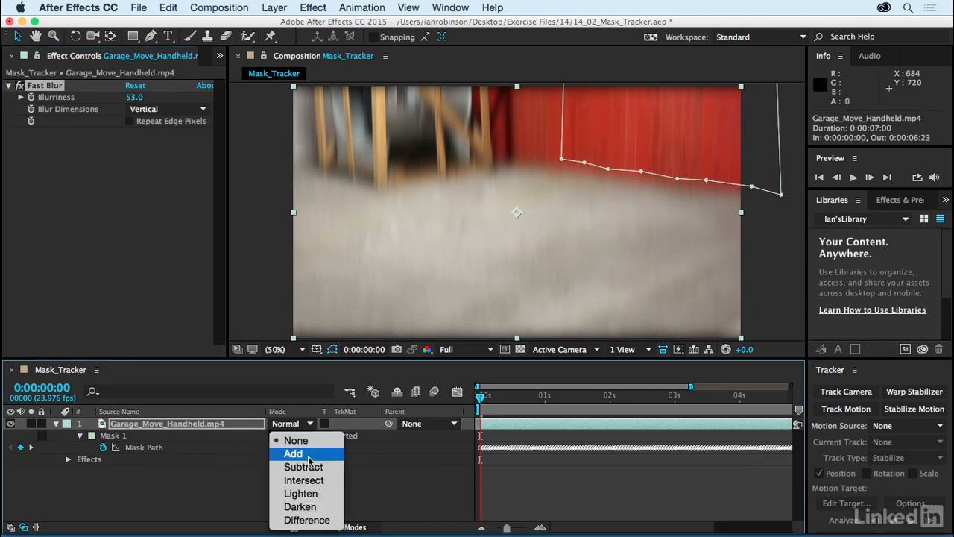
click(294, 453)
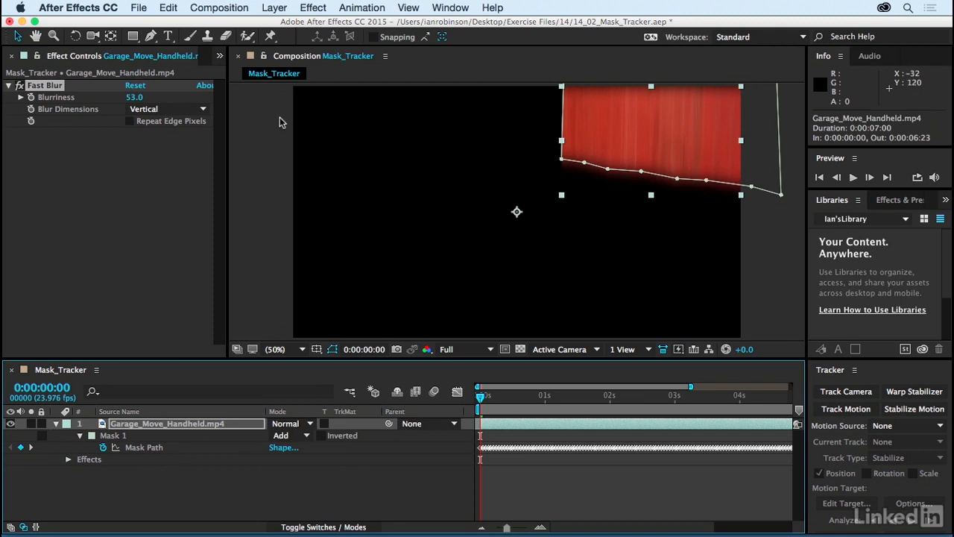
click(219, 55)
click(241, 73)
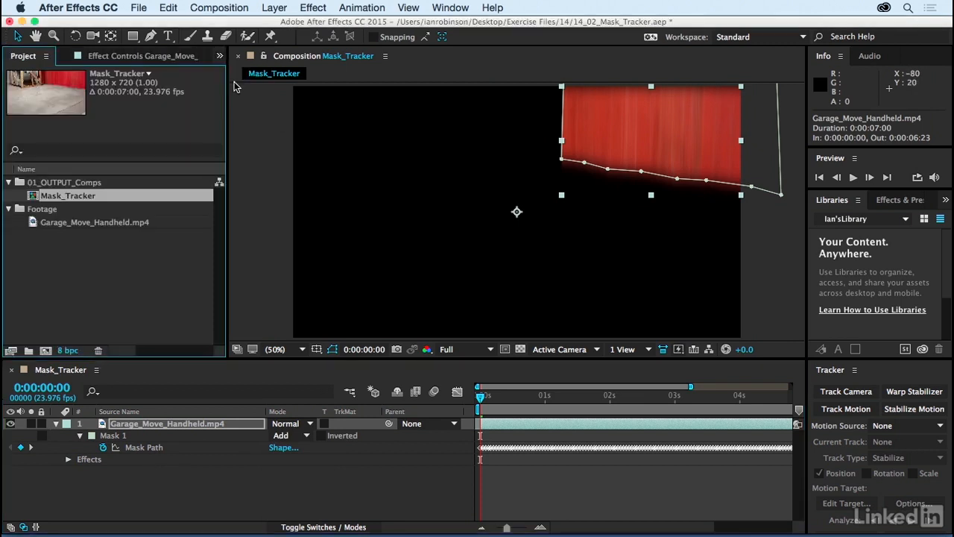
drag(37, 225, 129, 471)
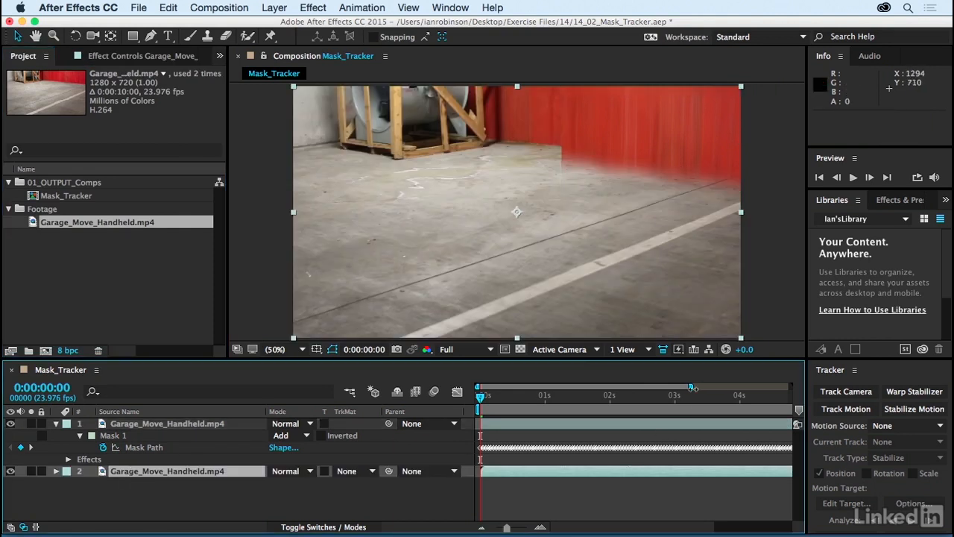
Slide the lower footage layer 3 seconds earlier so its out point aligns with the masked layer's at 0:00:06:23
drag(691, 388, 790, 387)
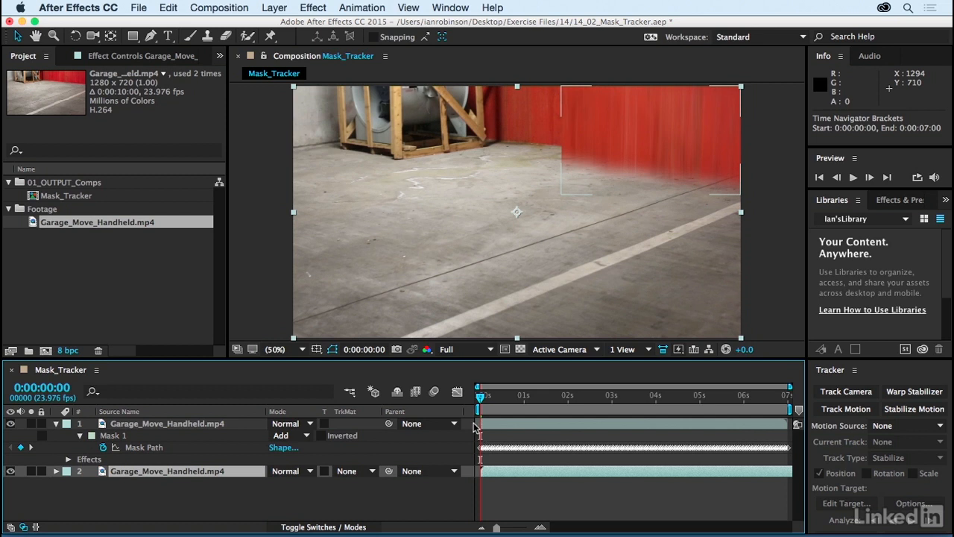
click(492, 472)
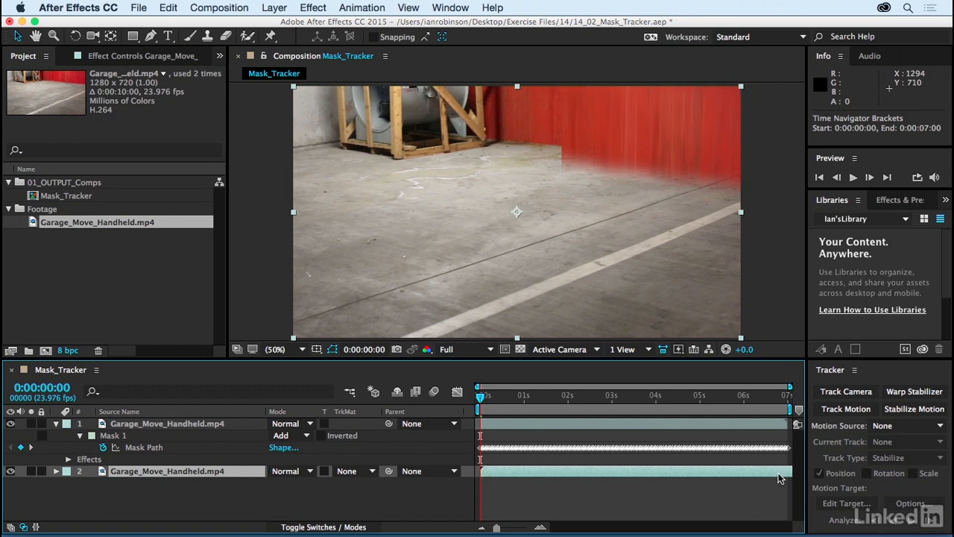
drag(781, 472, 649, 471)
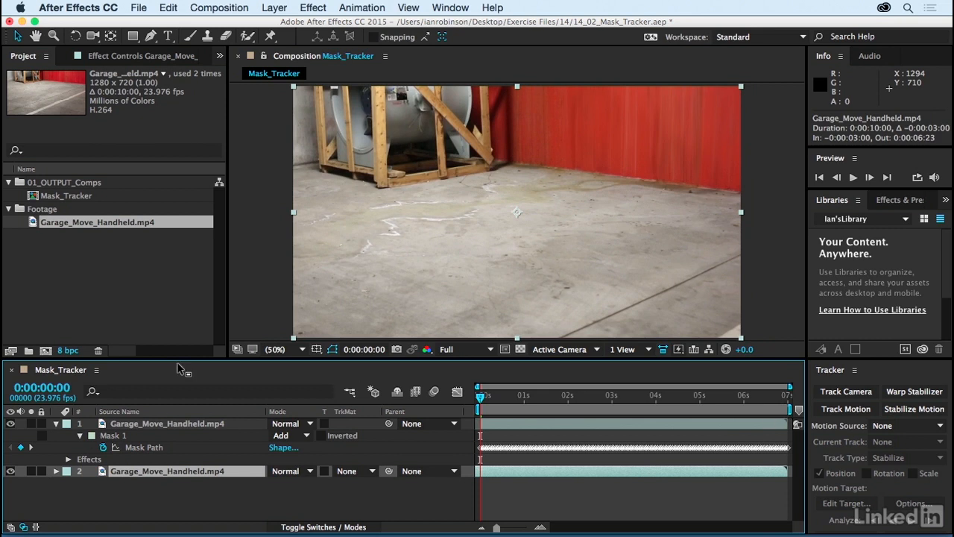
Check how the blurred wall lines up with the lower footage at the masked layer's out point and around 0:00:06:03
click(138, 425)
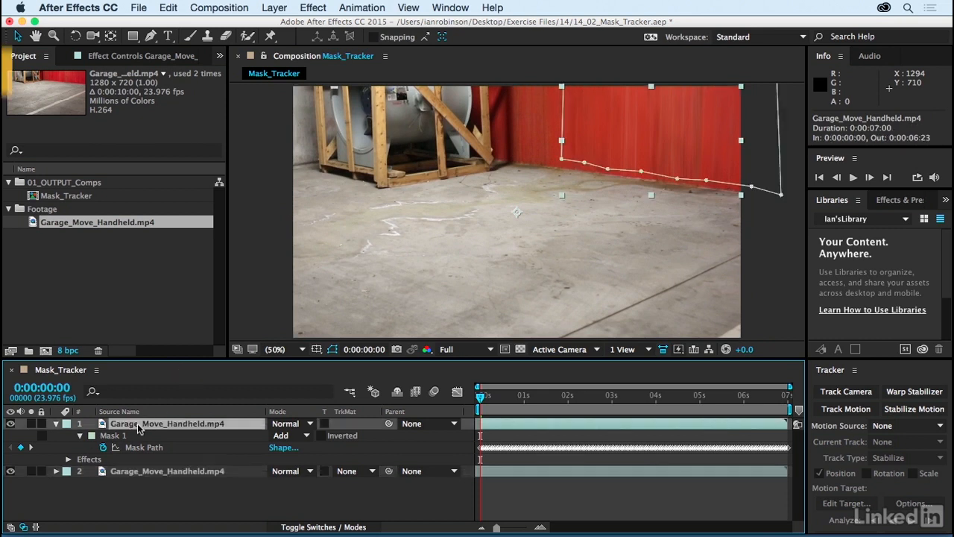
key(o)
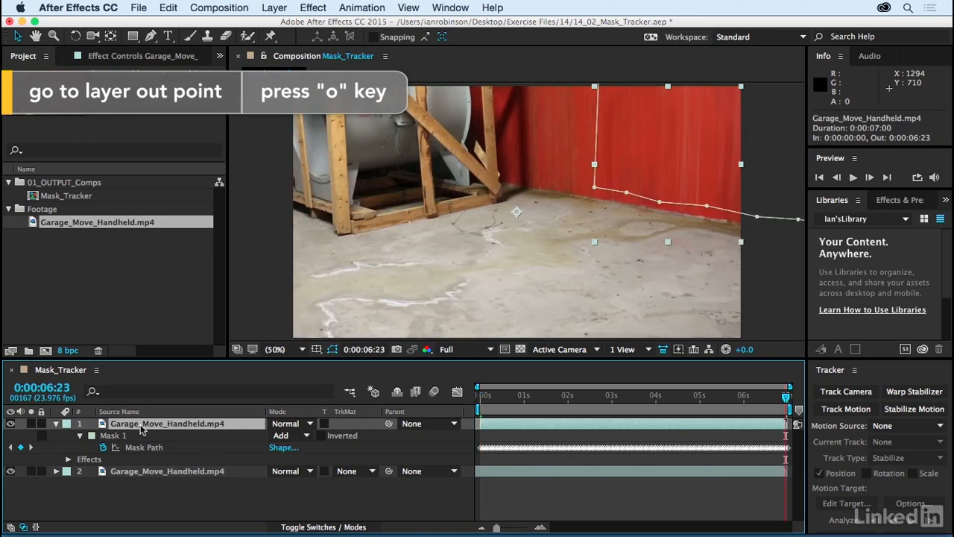
click(149, 474)
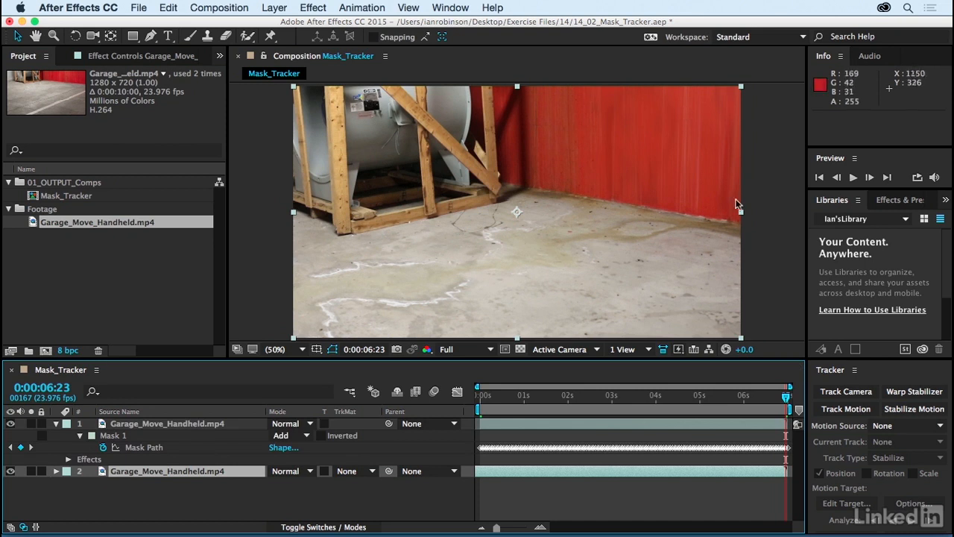
click(745, 397)
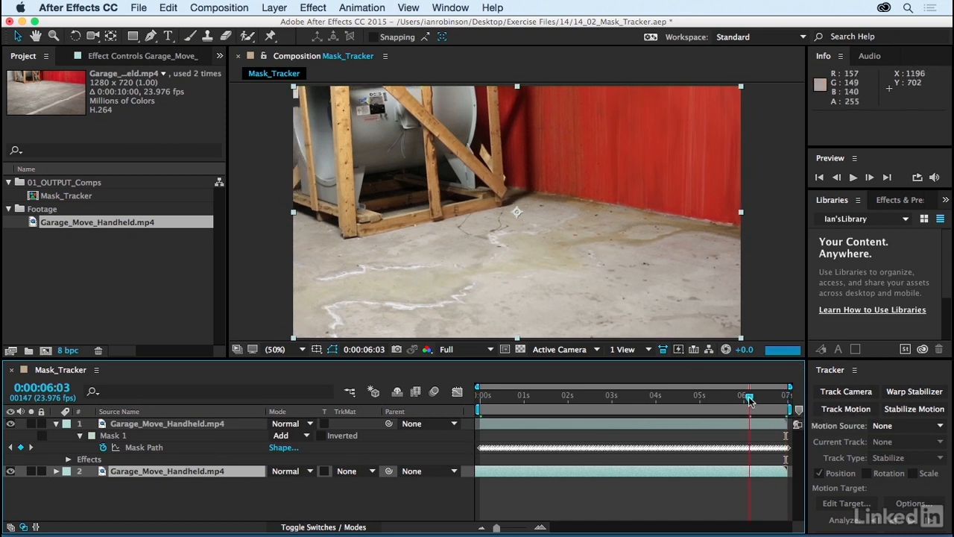
At 0:00:02:22, add a second Fast Blur to the masked top layer with a blurriness of 5, using Horizontal and Vertical dimensions
drag(745, 397, 607, 399)
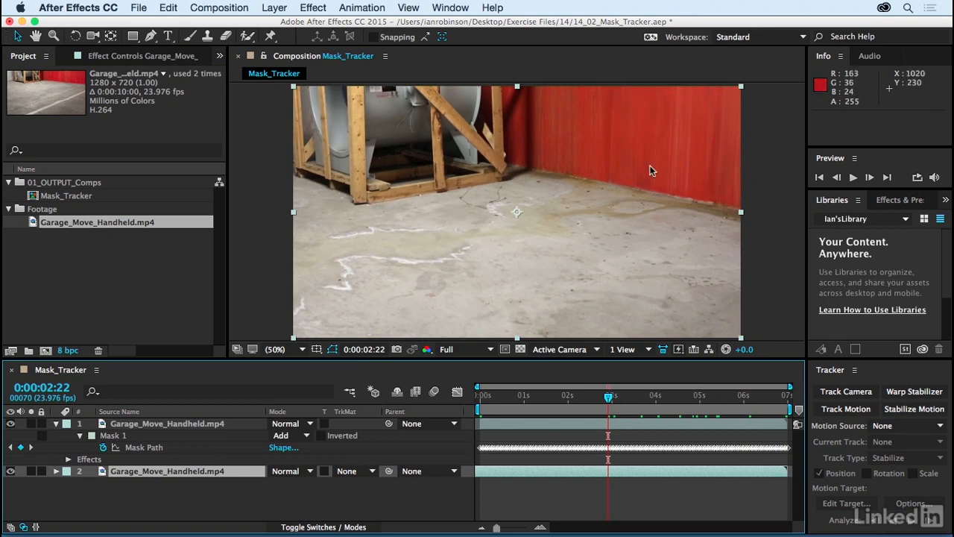
click(116, 423)
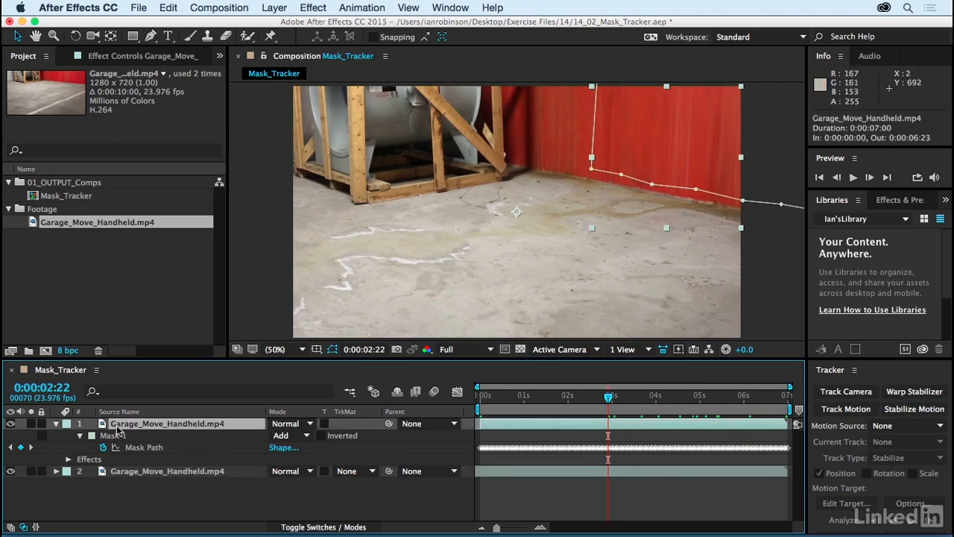
click(313, 7)
click(313, 38)
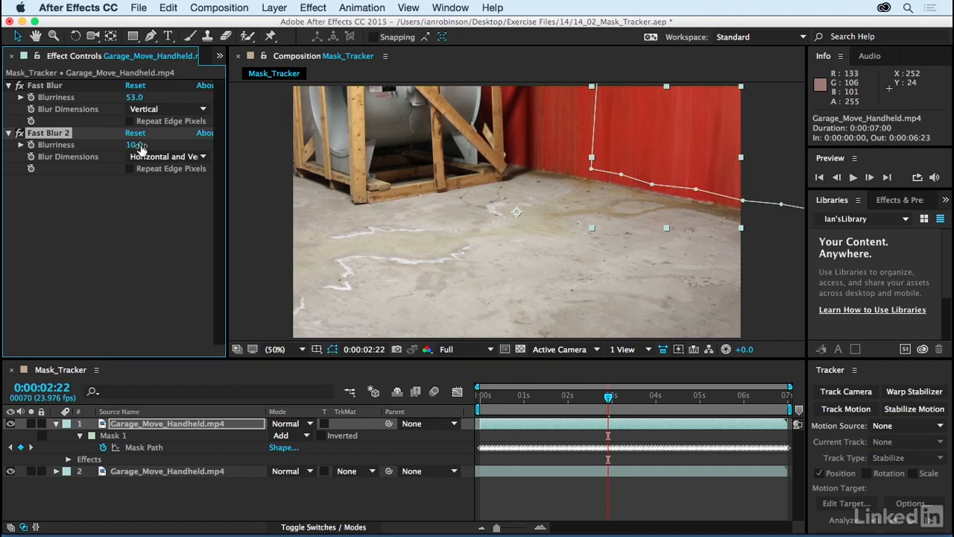
drag(133, 144, 134, 146)
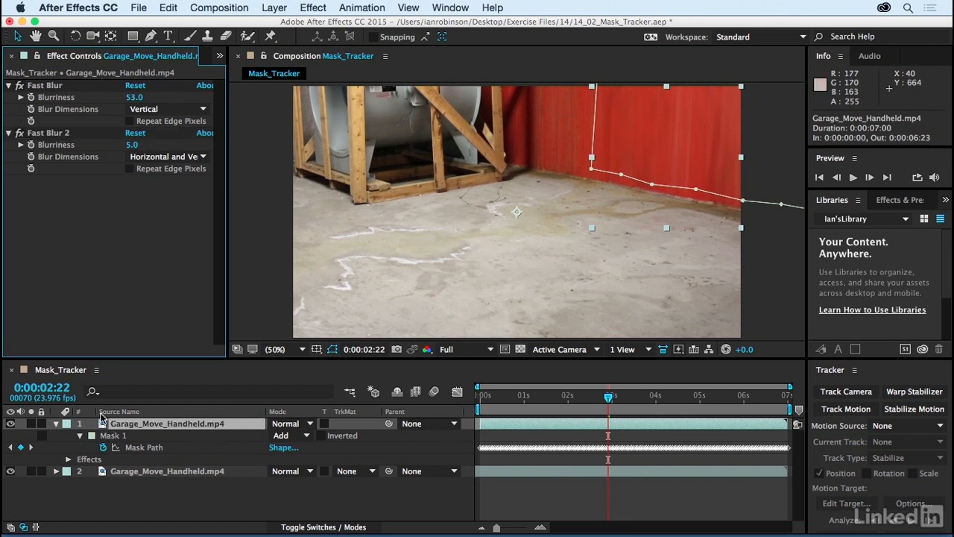
Feather Mask 1 on the top layer by 35 pixels and preview the composition's playback
click(80, 435)
click(81, 435)
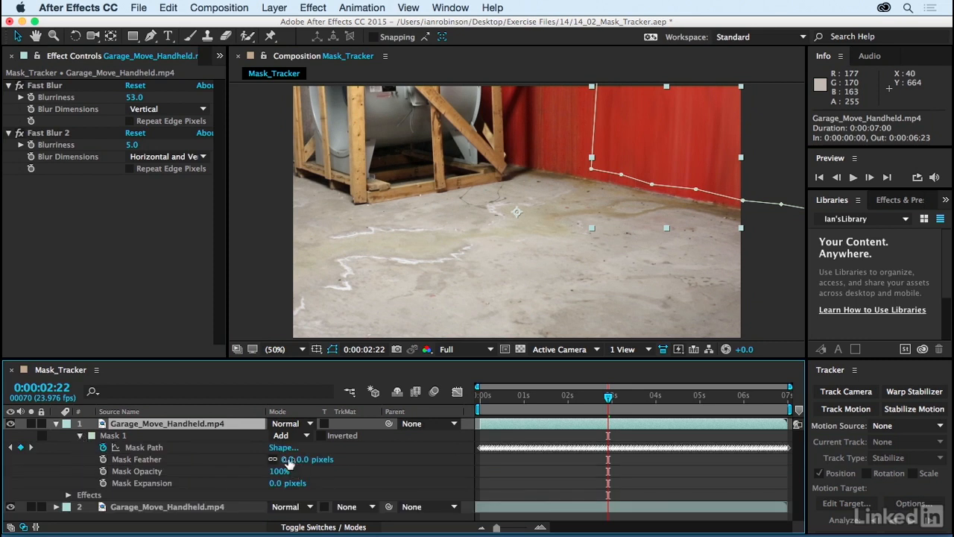
drag(287, 459, 306, 459)
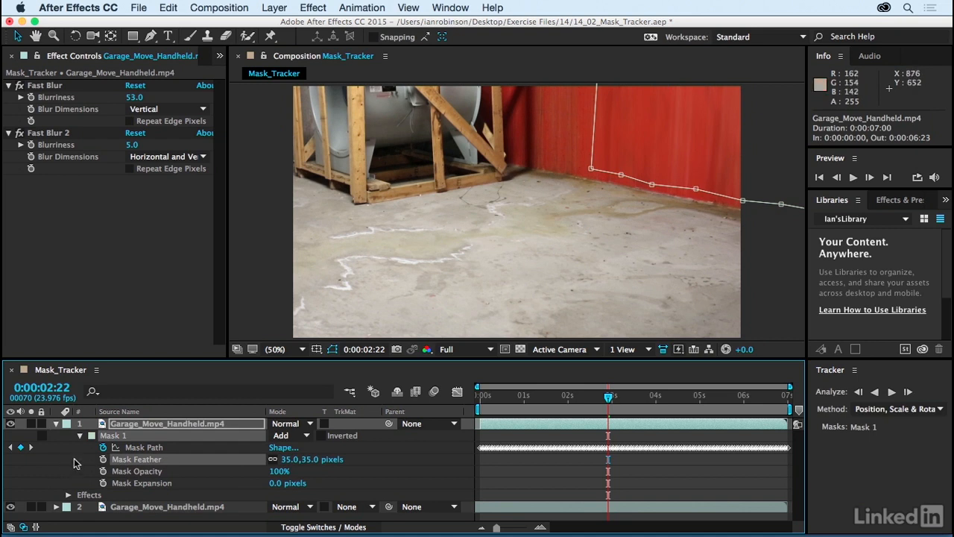
key(space)
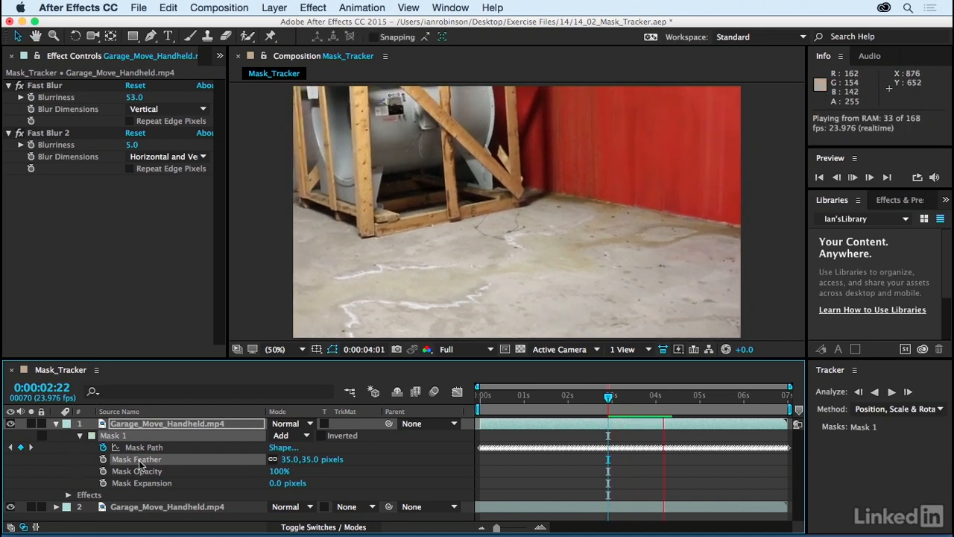